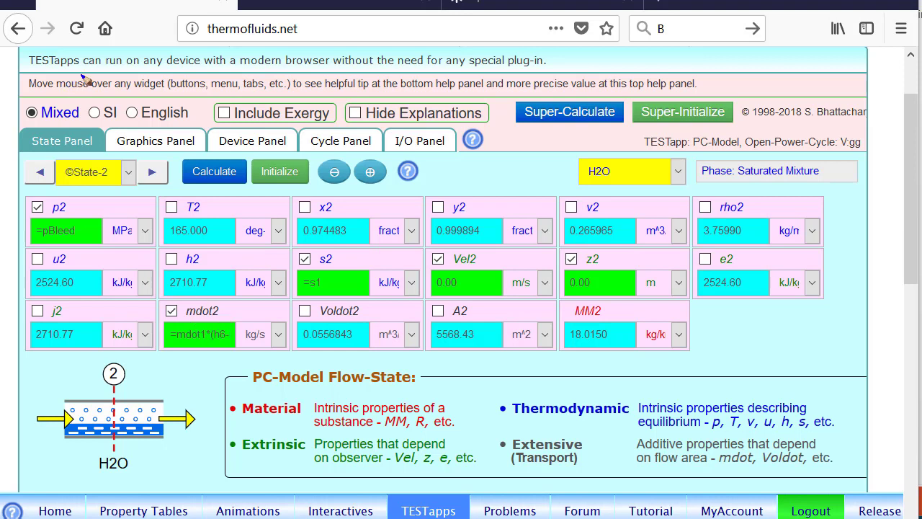
mouse_move(47, 71)
left_mouse_down()
mouse_move(17, 82)
mouse_move(159, 95)
mouse_move(382, 92)
mouse_move(303, 65)
mouse_move(5, 97)
left_mouse_up()
key("Escape")
mouse_move(60, 66)
left_mouse_down()
mouse_move(43, 75)
mouse_move(151, 112)
mouse_move(303, 60)
mouse_move(29, 74)
left_mouse_up()
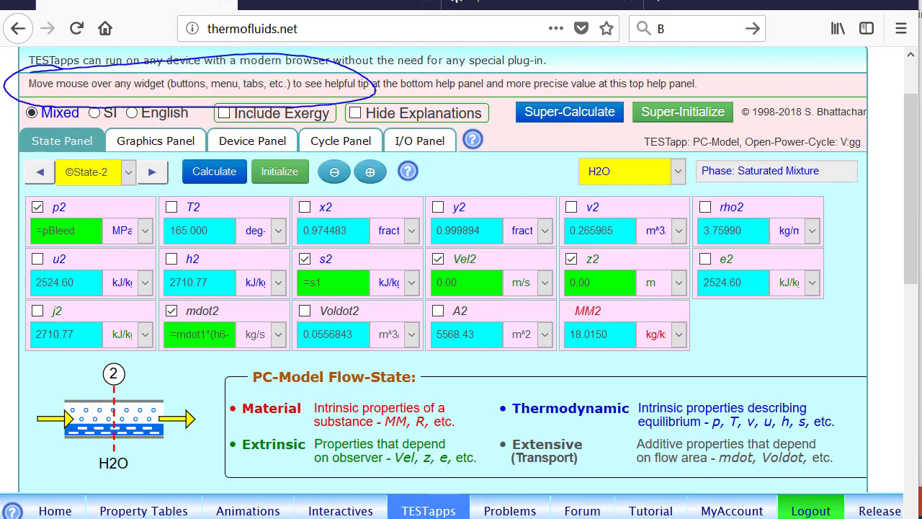
mouse_move(207, 328)
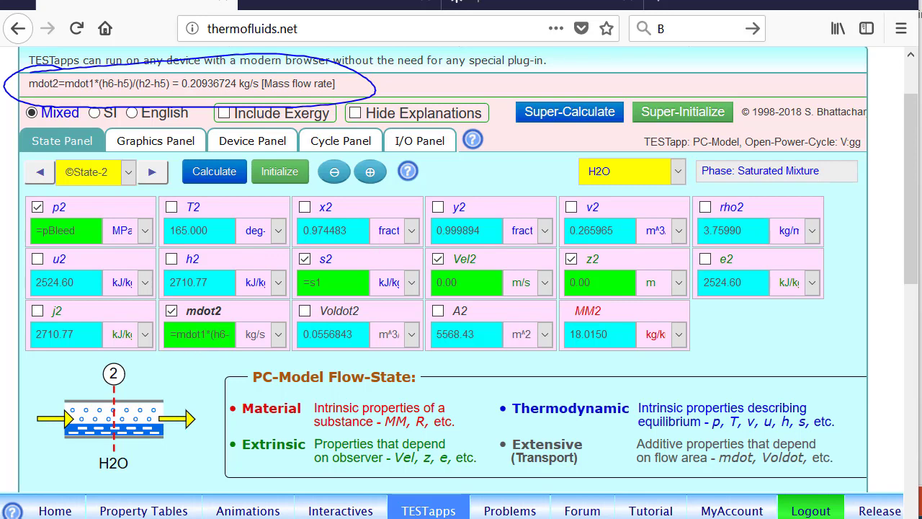
Check State-3's entropy, then advance to State-4, saturated liquid at 7 kPa and 38.98 °C
left_click(153, 172)
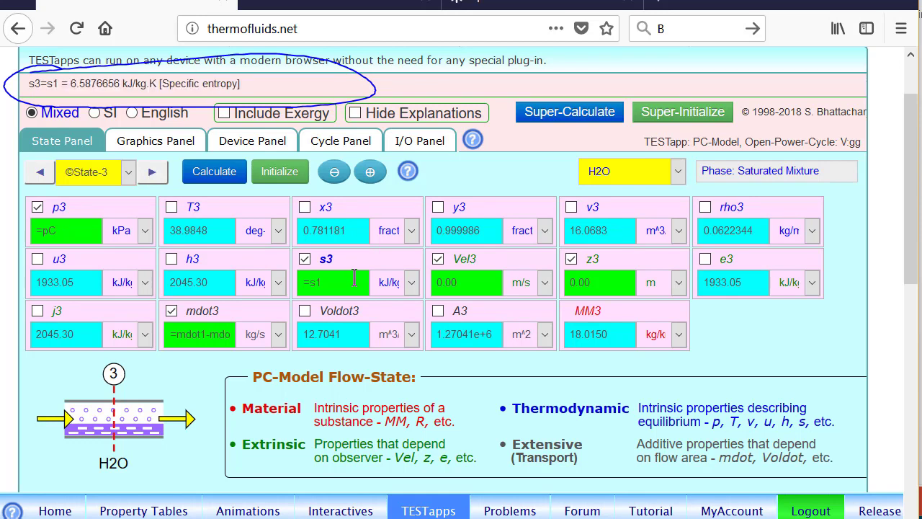
left_click(36, 173)
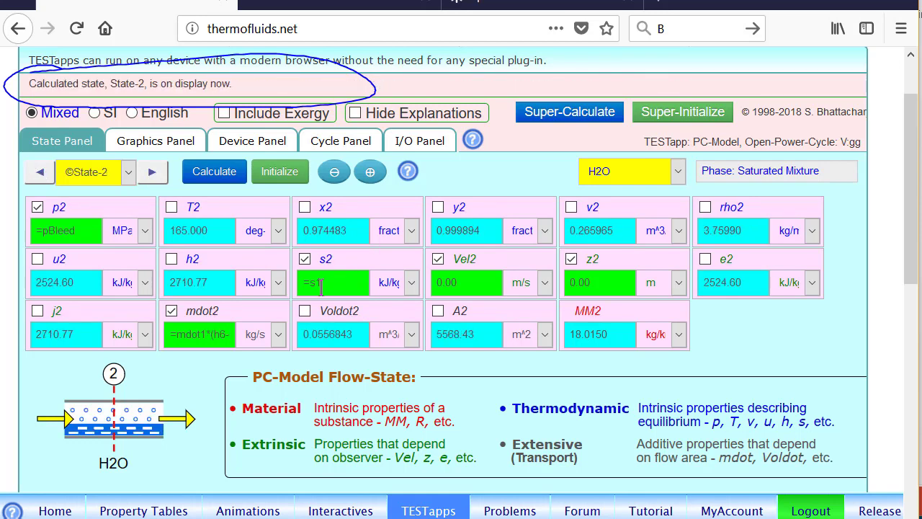
left_click(152, 172)
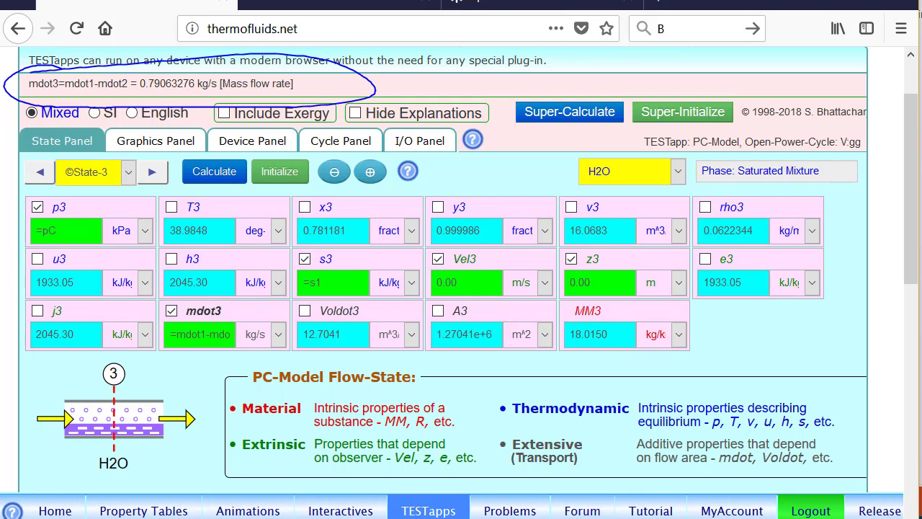
left_click(150, 178)
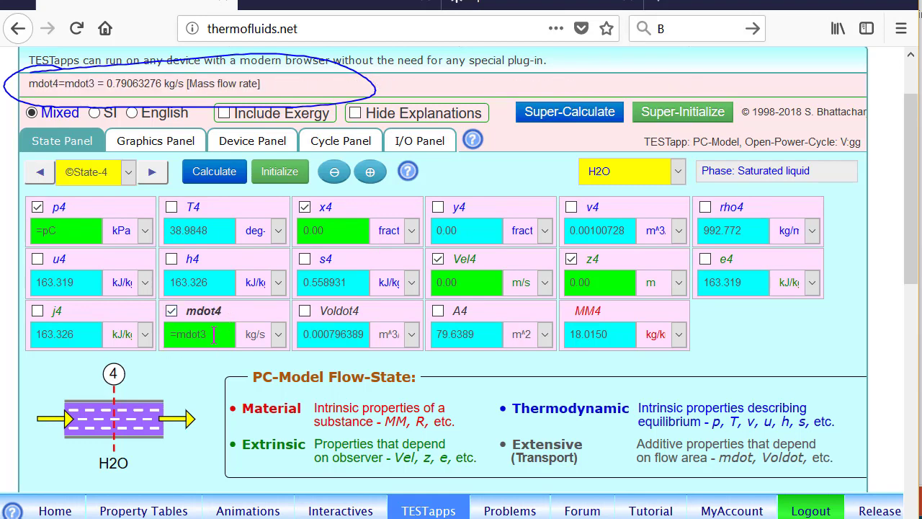
Advance to State-5 and inspect its bleed pressure p5 and mass flow mdot5
left_click(152, 171)
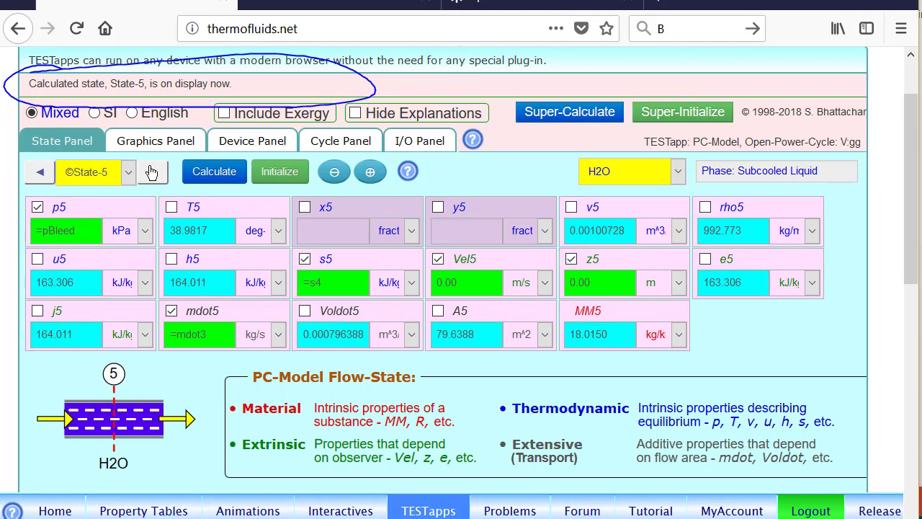
left_click(84, 232)
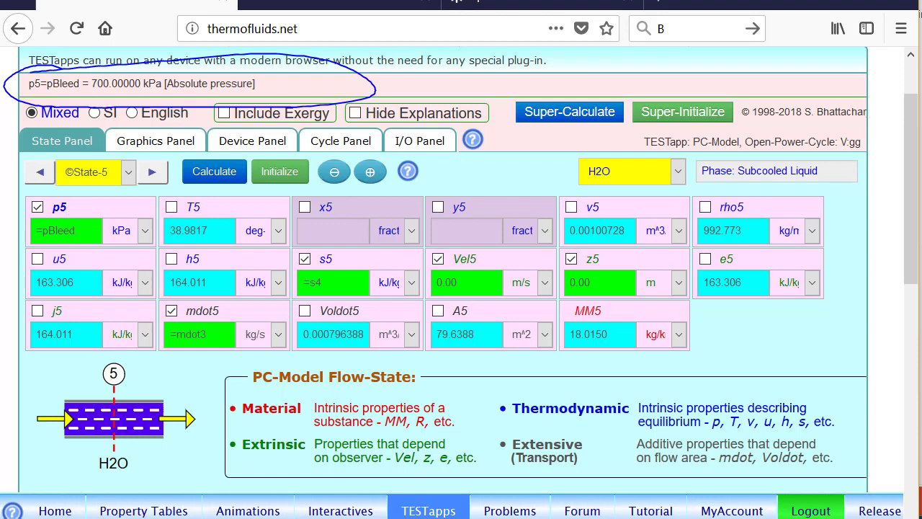
left_click(205, 335)
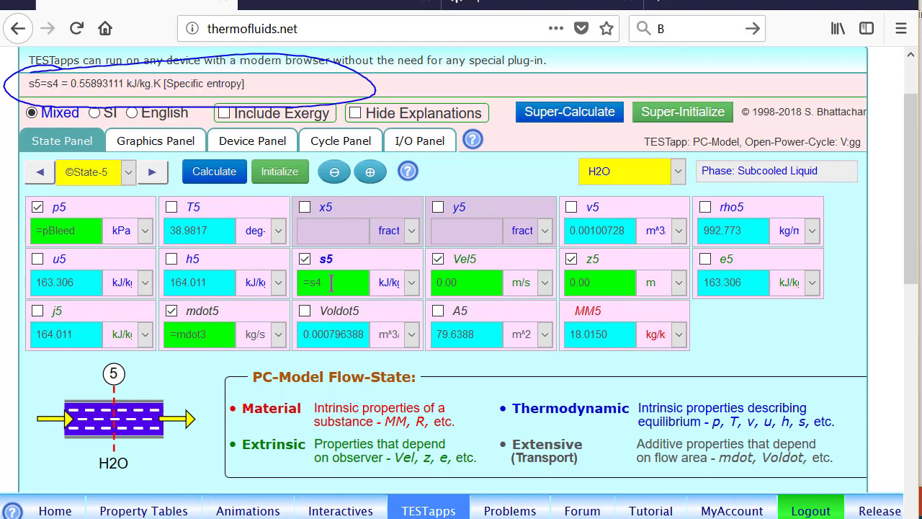
Review States 6 and 7, then plot the calculated states on a T-s diagram
left_click(152, 173)
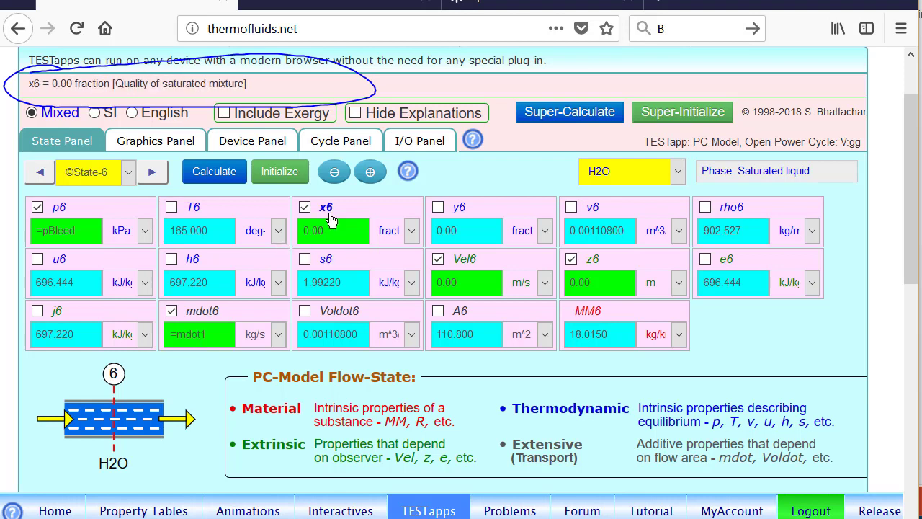
left_click(155, 174)
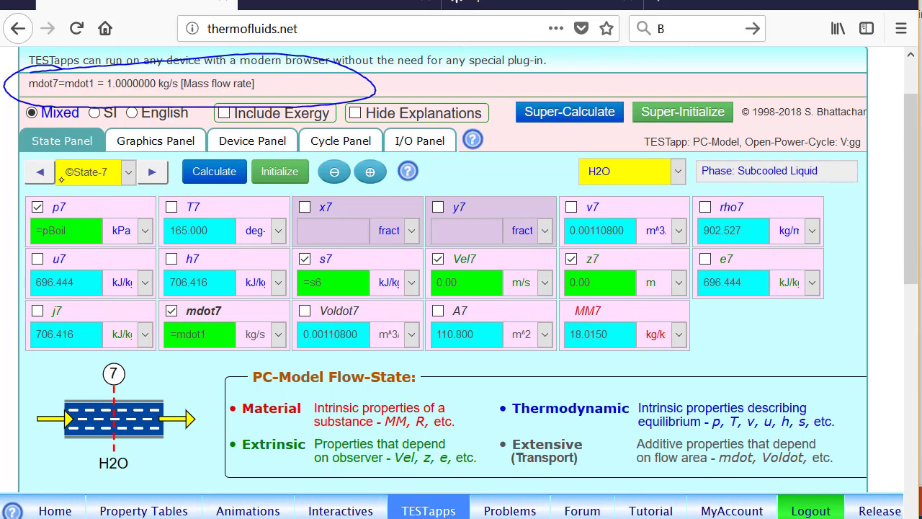
left_click(41, 173)
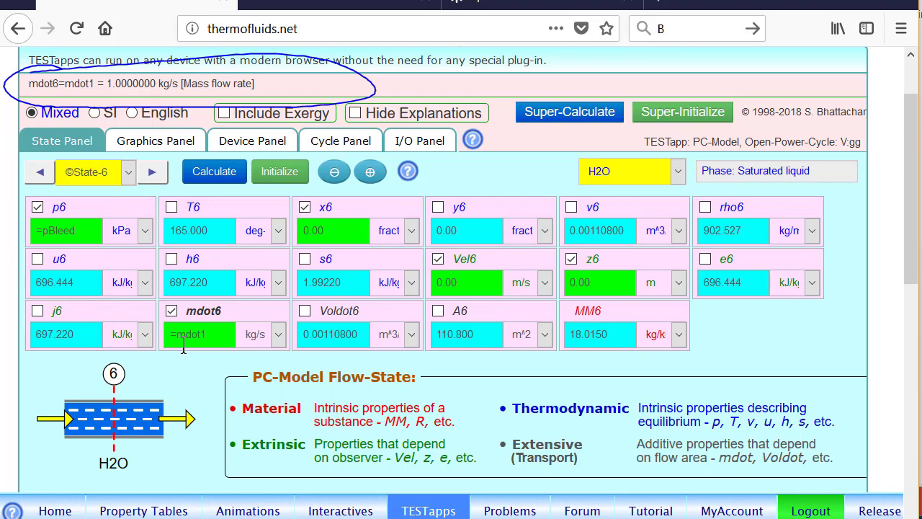
left_click(149, 172)
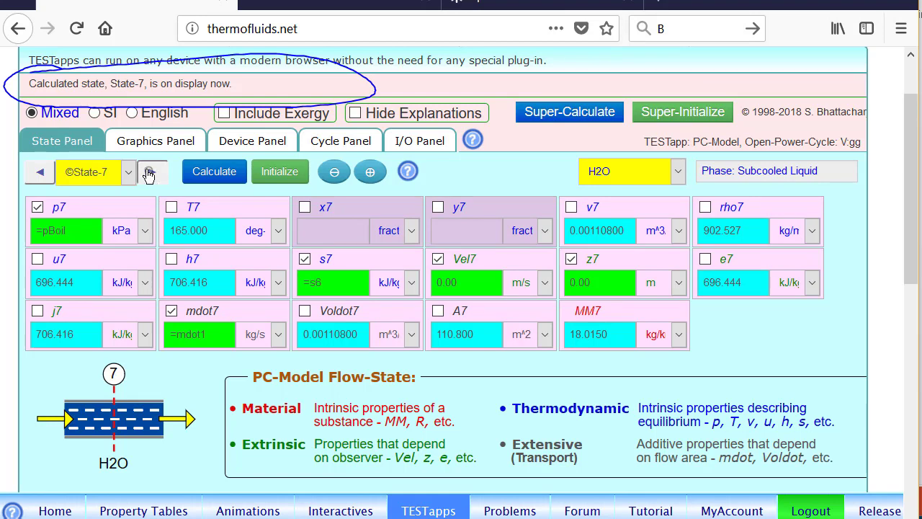
left_click(149, 173)
left_click(42, 172)
left_click(177, 142)
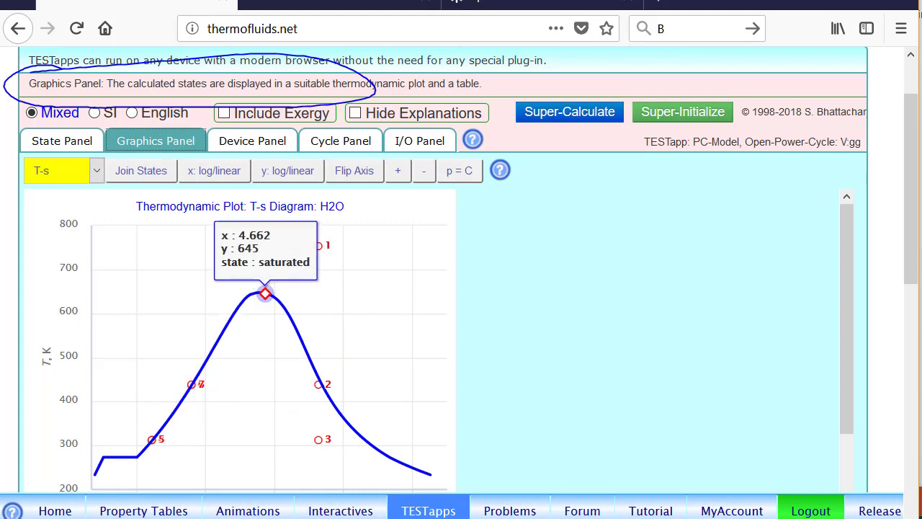
Look over the H2O T-s plot of calculated states, then switch to the PowerPoint problem slide
mouse_move(153, 449)
mouse_move(152, 440)
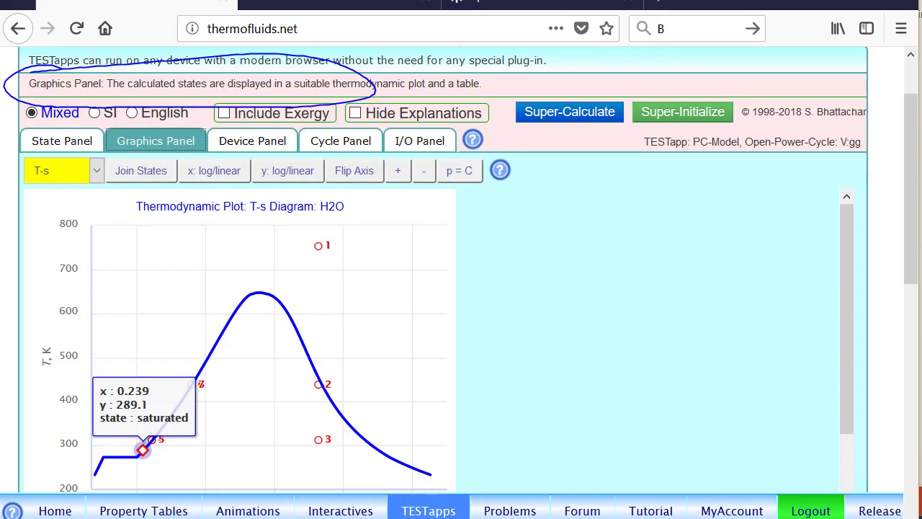
key("alt+Tab")
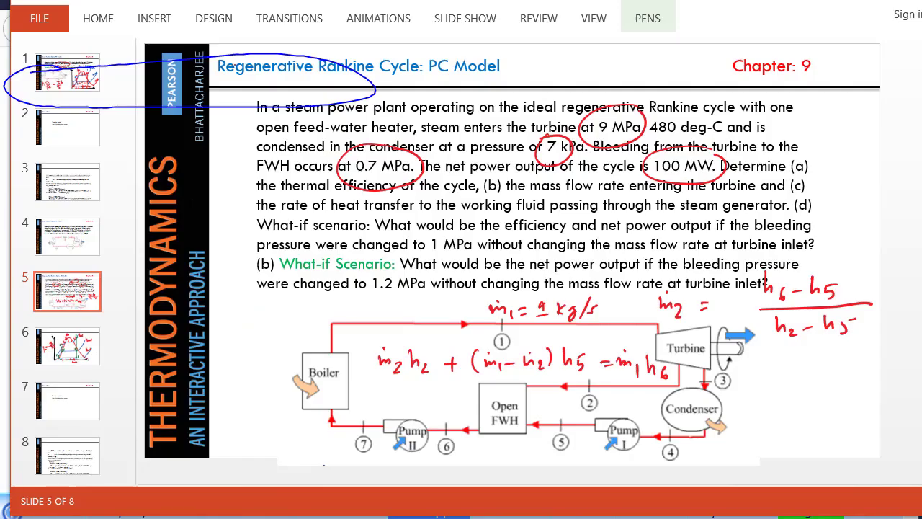
View slide 6's hand-drawn T-s sketch, then return to the TESTapps plot with ink cleared
left_click(70, 348)
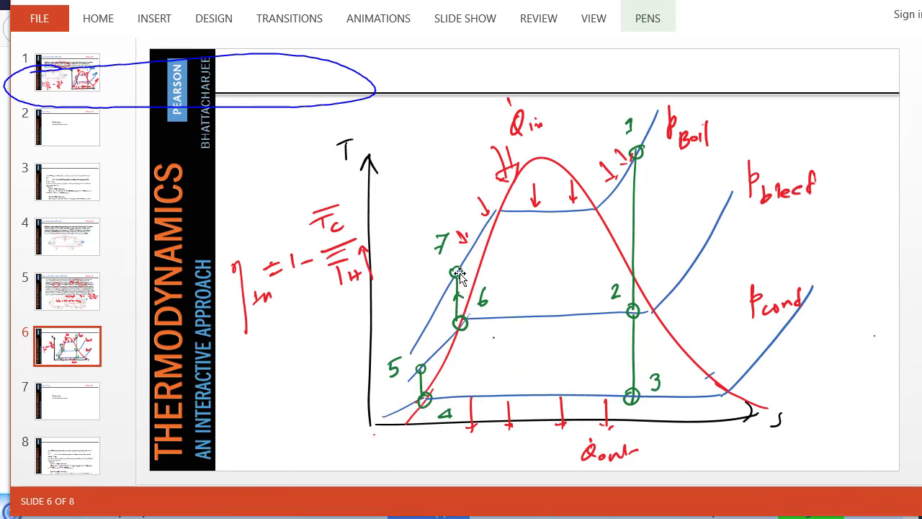
key("alt+Tab")
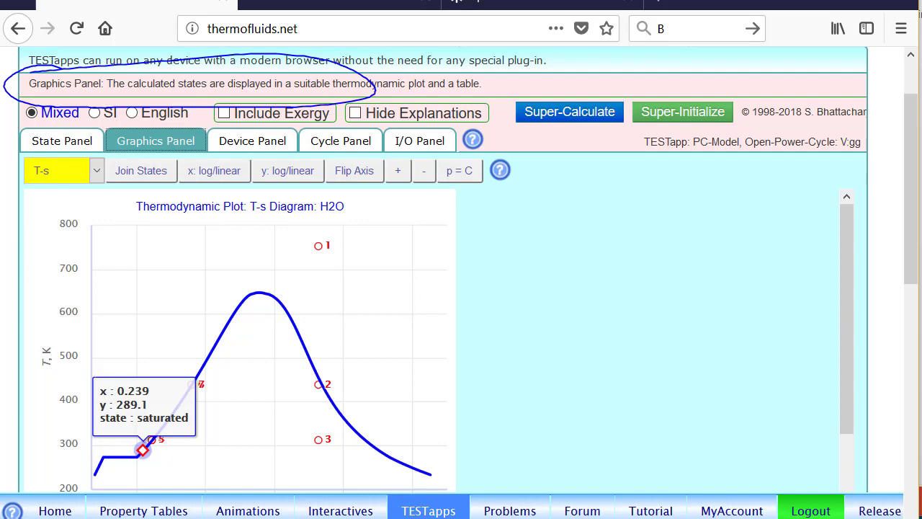
key("Escape")
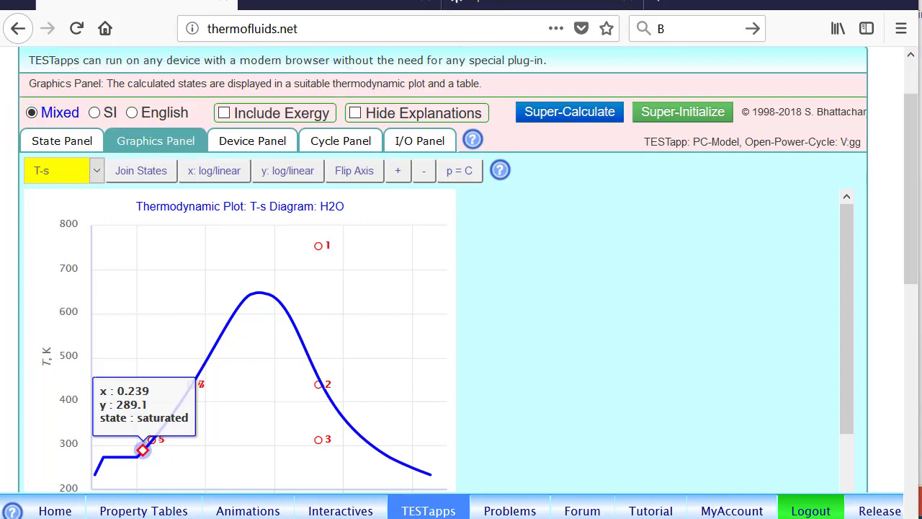
Mark Device-1's State-1 inlet and State-2/State-3 exits, then move on to Device-2
left_click(244, 141)
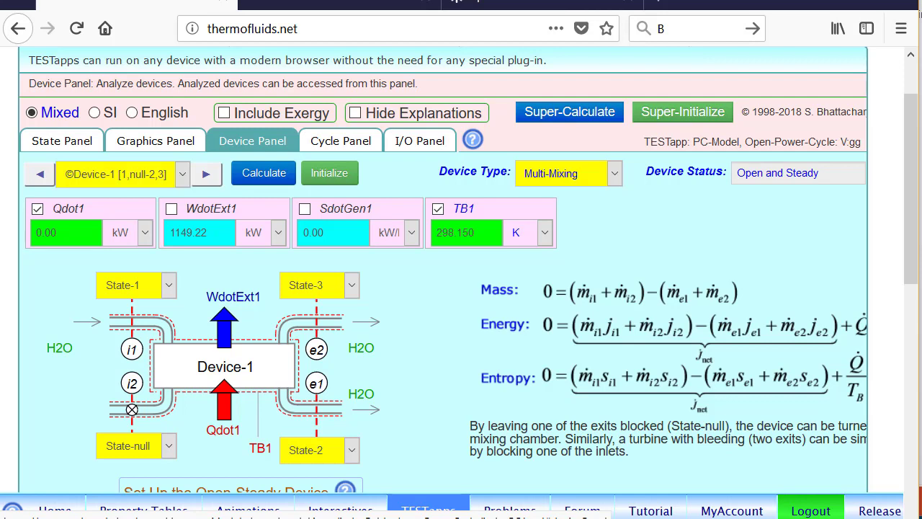
mouse_move(142, 263)
left_mouse_down()
mouse_move(148, 322)
mouse_move(132, 267)
left_mouse_up()
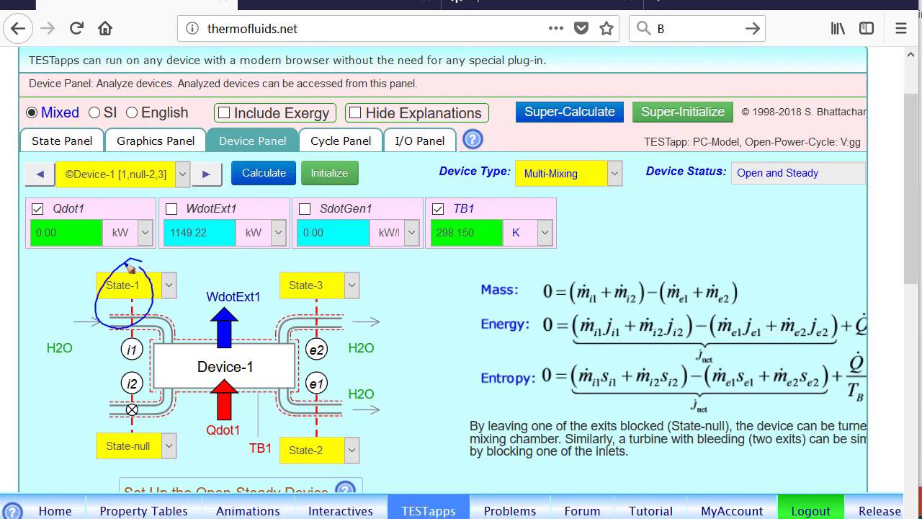
mouse_move(315, 433)
left_mouse_down()
mouse_move(288, 468)
mouse_move(339, 448)
left_mouse_up()
mouse_move(326, 262)
left_mouse_down()
mouse_move(329, 308)
mouse_move(311, 273)
left_mouse_up()
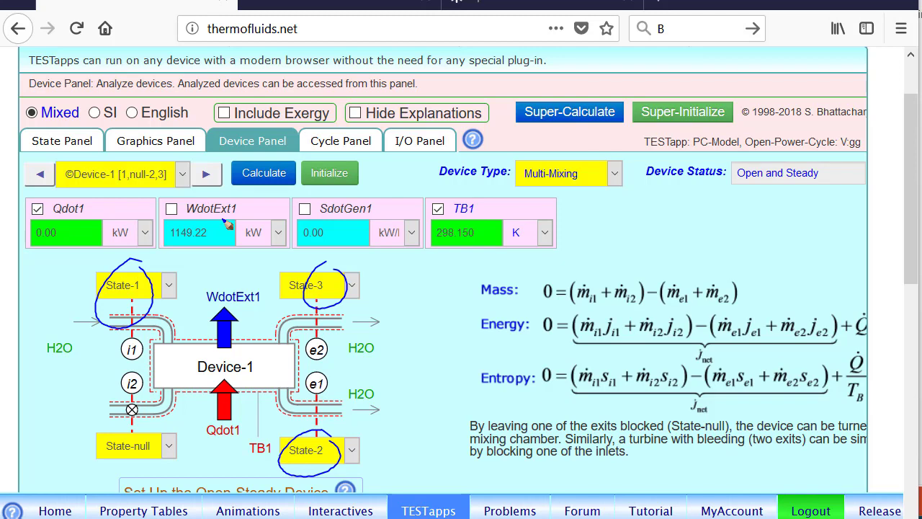
left_click(216, 174)
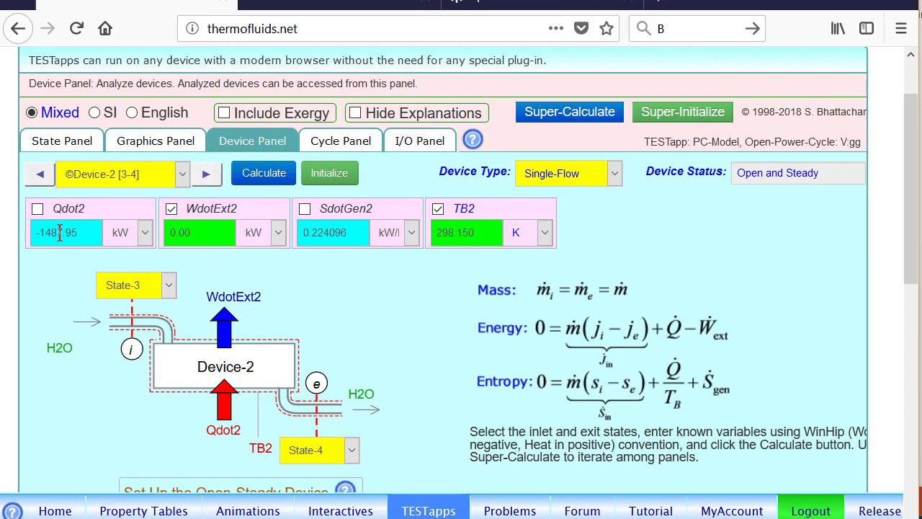
Step through Devices 3, 4 (open feedwater heater) and 5 to Device-6, reading Qdot6 = 2627.44 kW
mouse_move(60, 214)
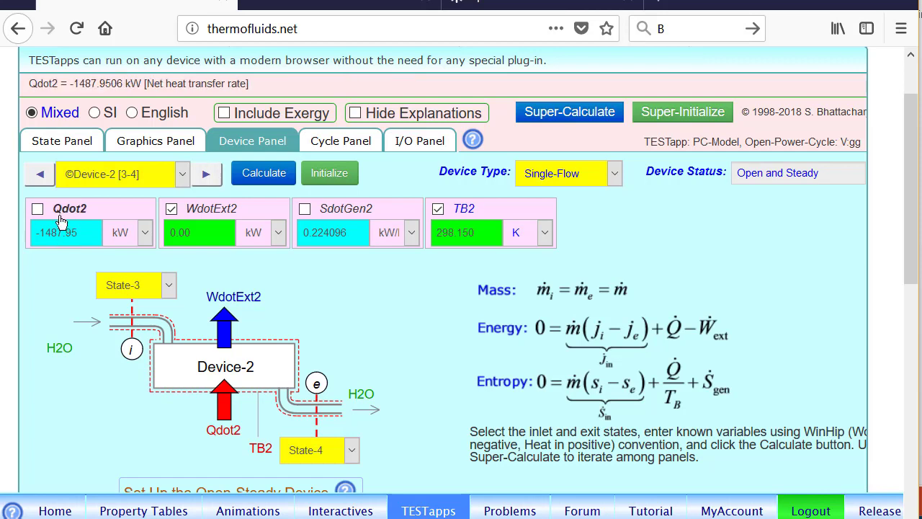
left_click(207, 175)
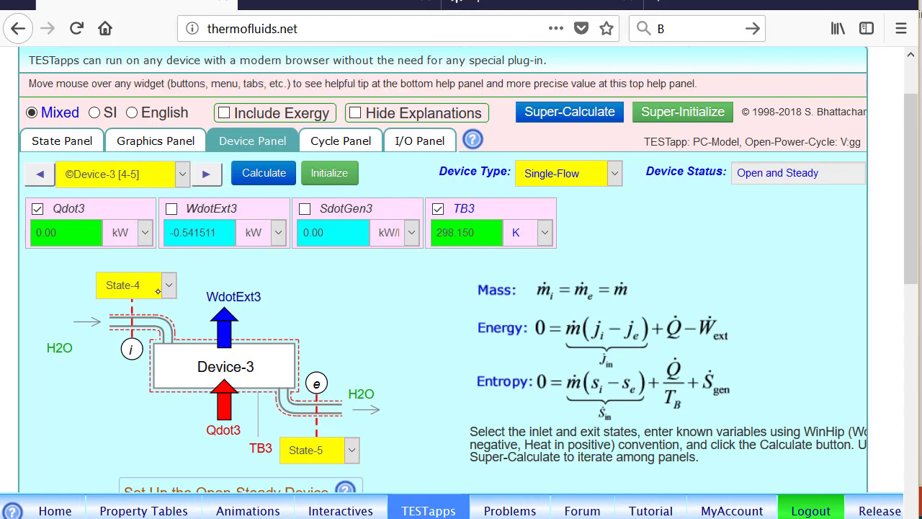
left_click(206, 177)
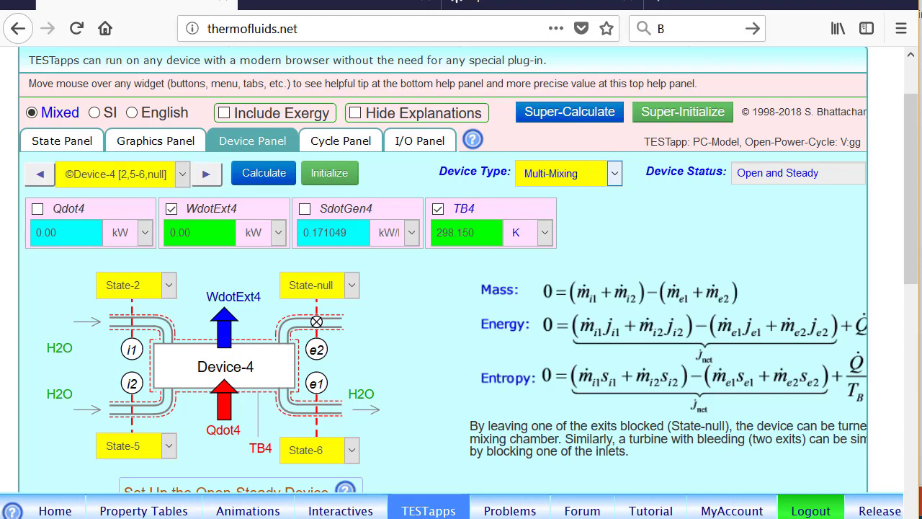
left_click(206, 175)
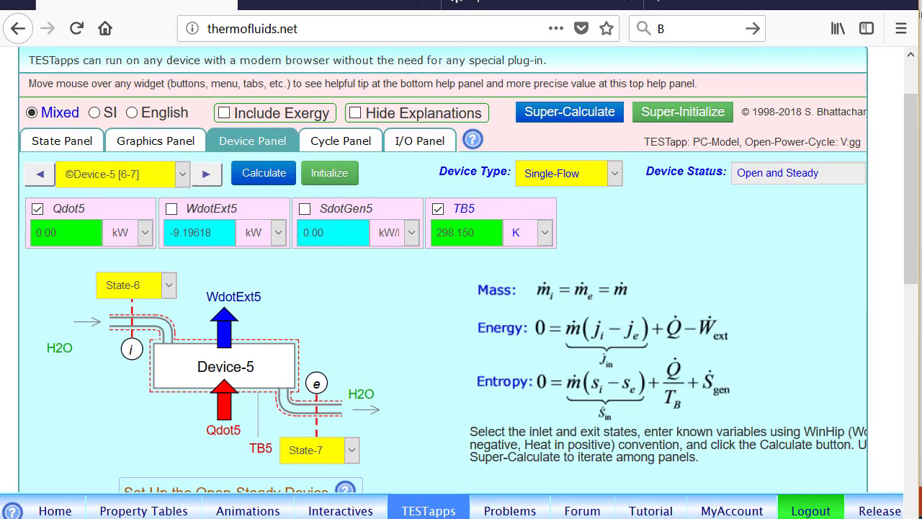
mouse_move(179, 243)
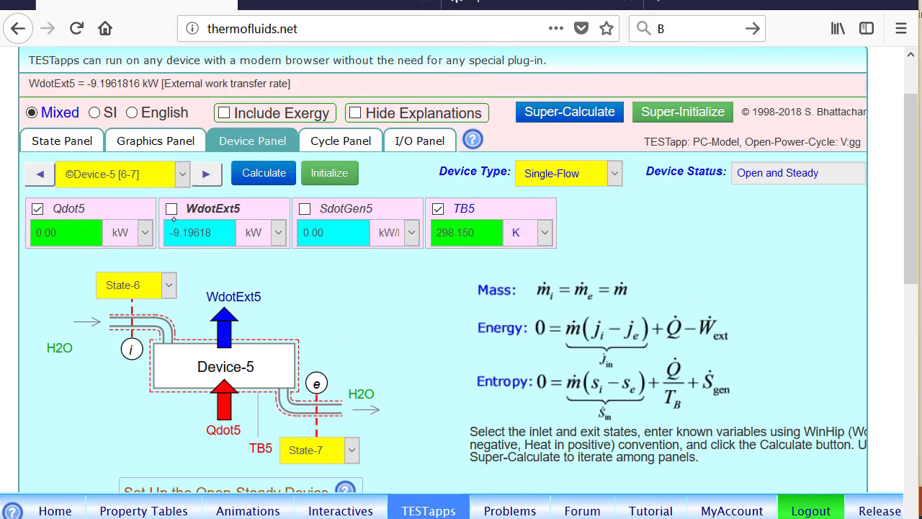
left_click(208, 176)
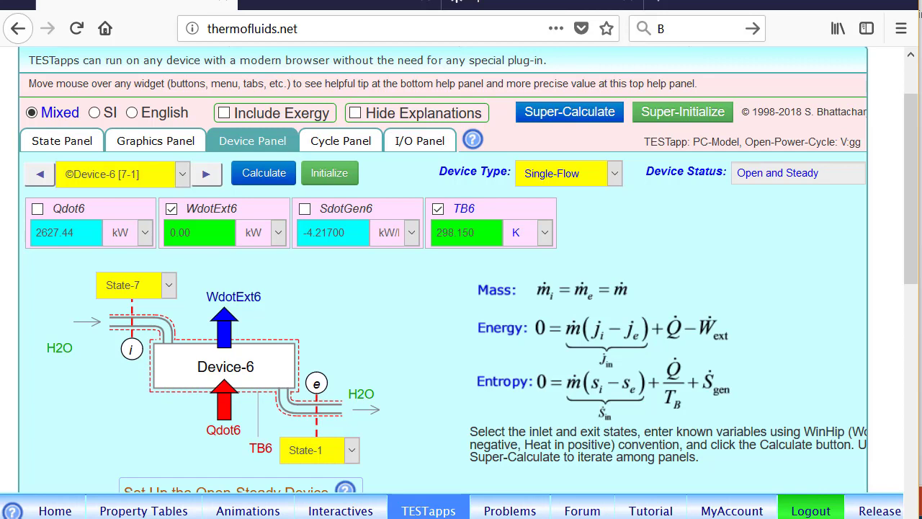
mouse_move(62, 230)
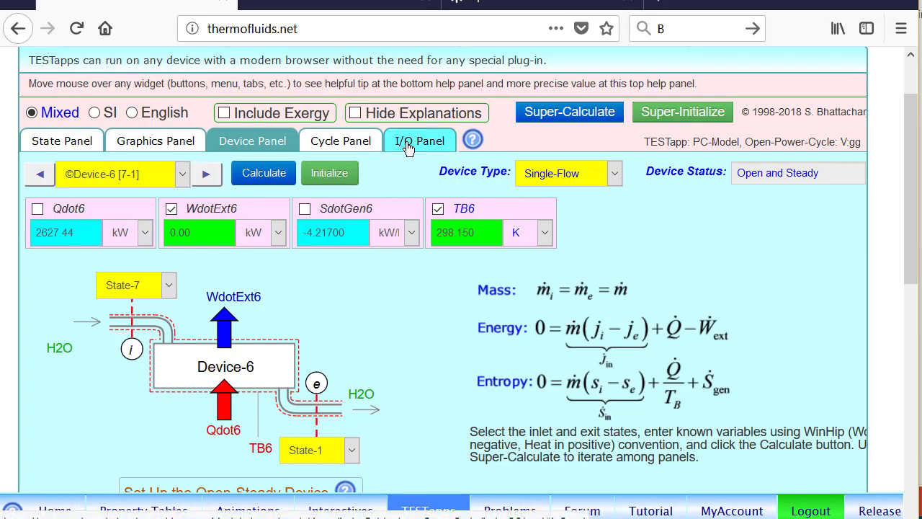
Circle etaTh1 = 43.3687 % and WdotNet1 = 1139.48 kW on the Cycle Panel, then clear the ink
left_click(353, 141)
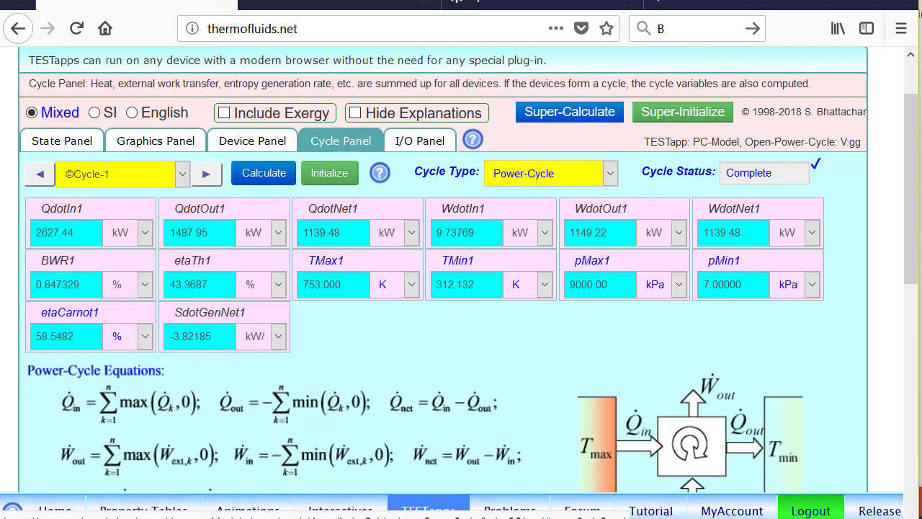
mouse_move(225, 248)
left_mouse_down()
mouse_move(148, 299)
mouse_move(237, 246)
left_mouse_up()
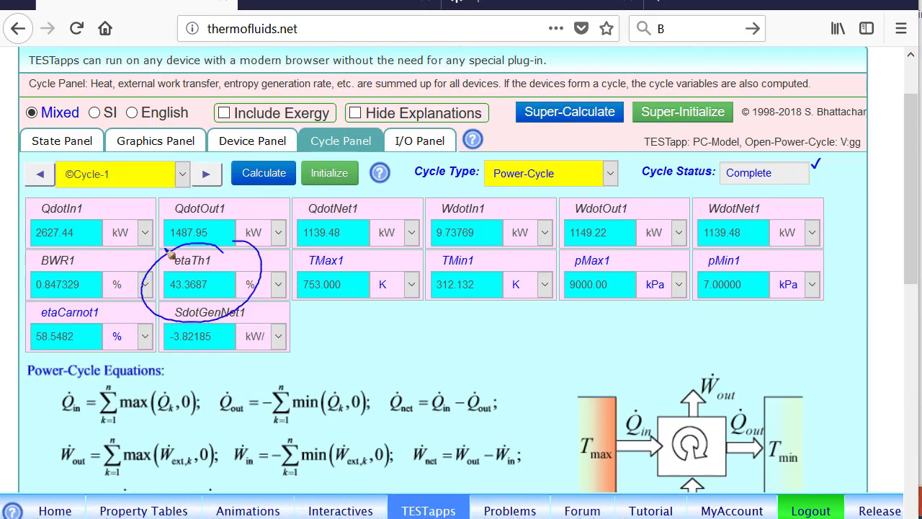
mouse_move(768, 195)
left_mouse_down()
mouse_move(684, 258)
mouse_move(761, 191)
left_mouse_up()
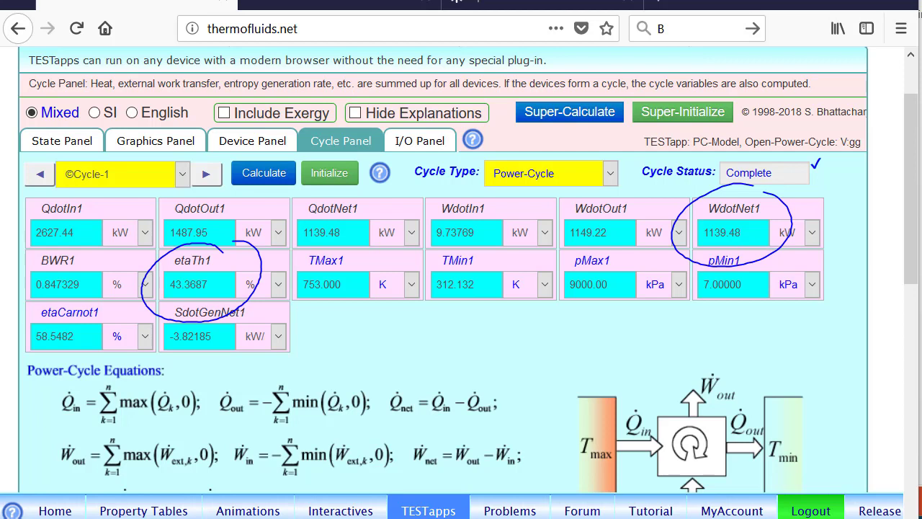
key("Escape")
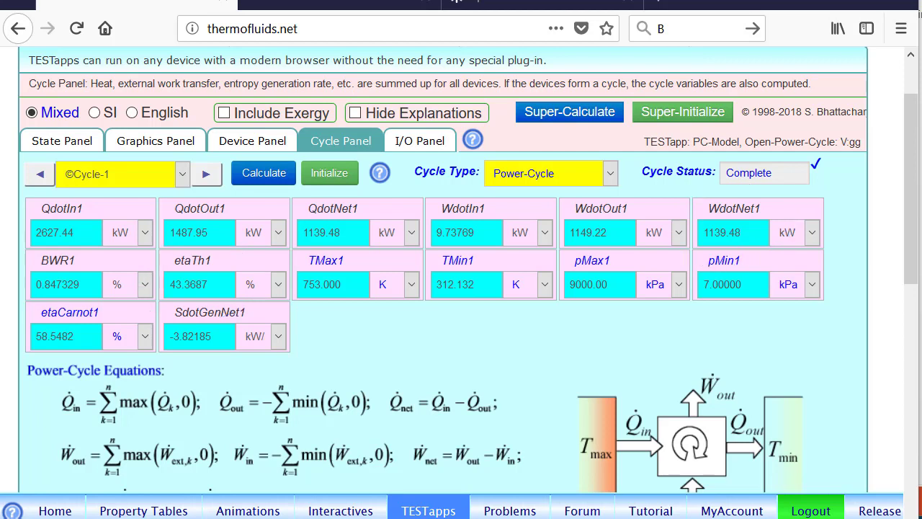
Add the line mdot = 100000/WdotNet1; to the user codes in the I/O Panel
left_click(425, 143)
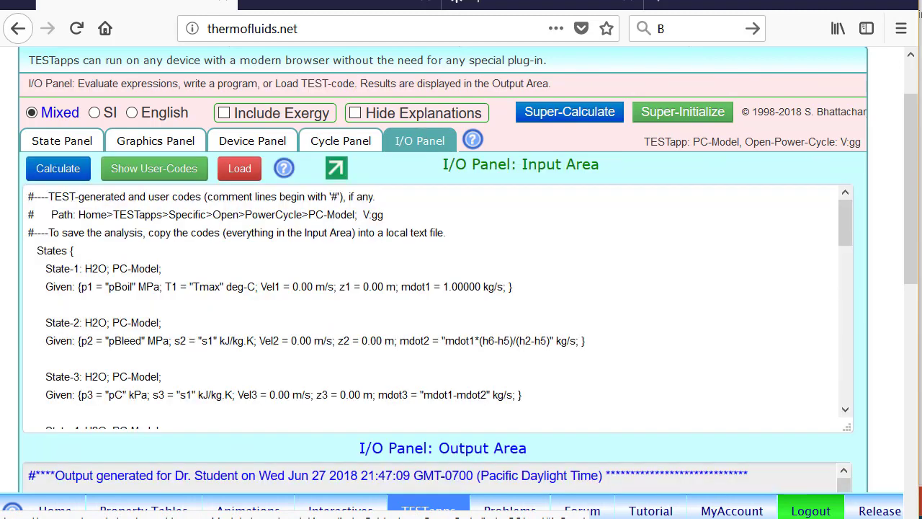
left_click(163, 170)
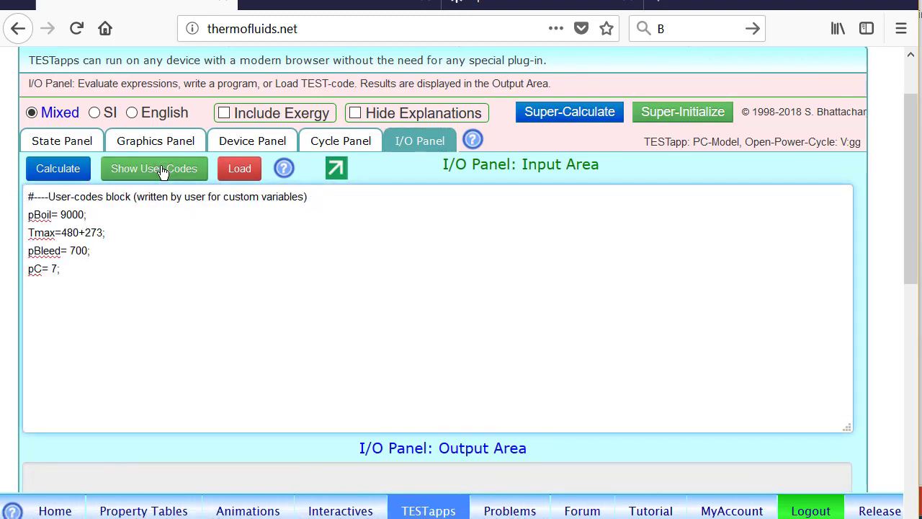
type("mdot")
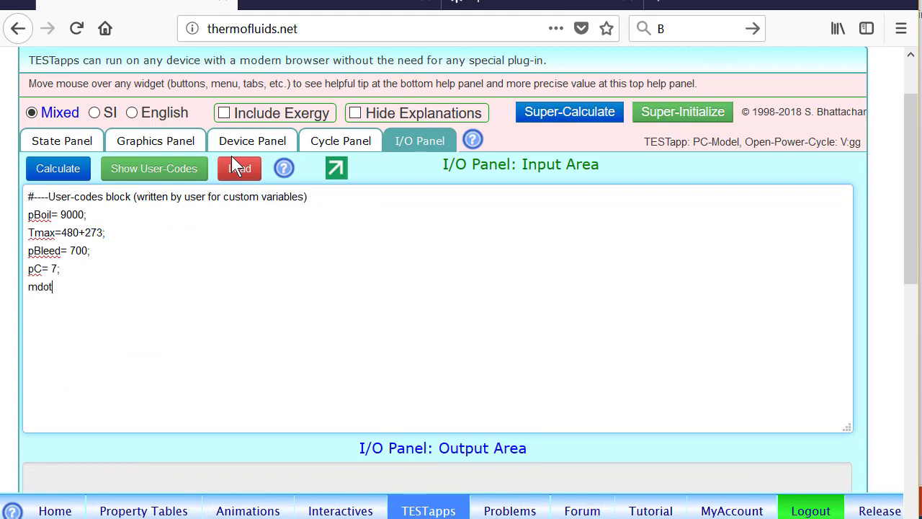
type(" = 100000")
key("slash")
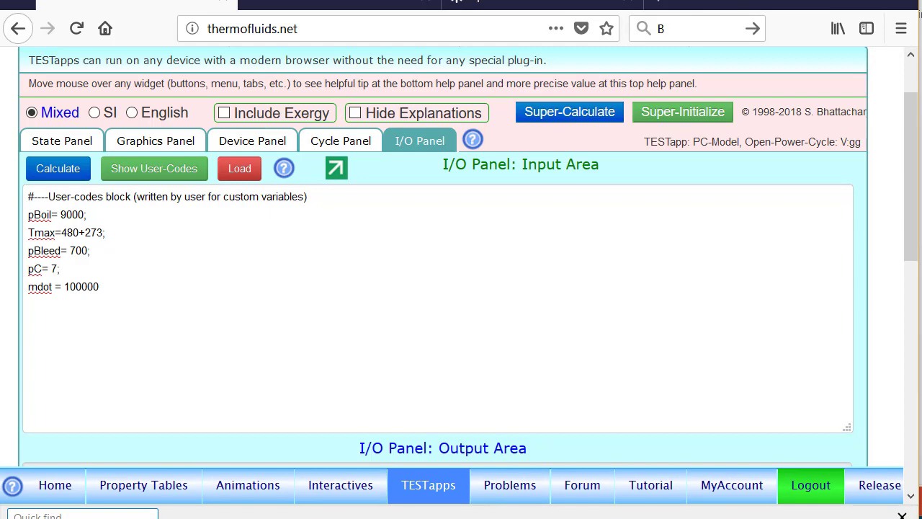
type("W")
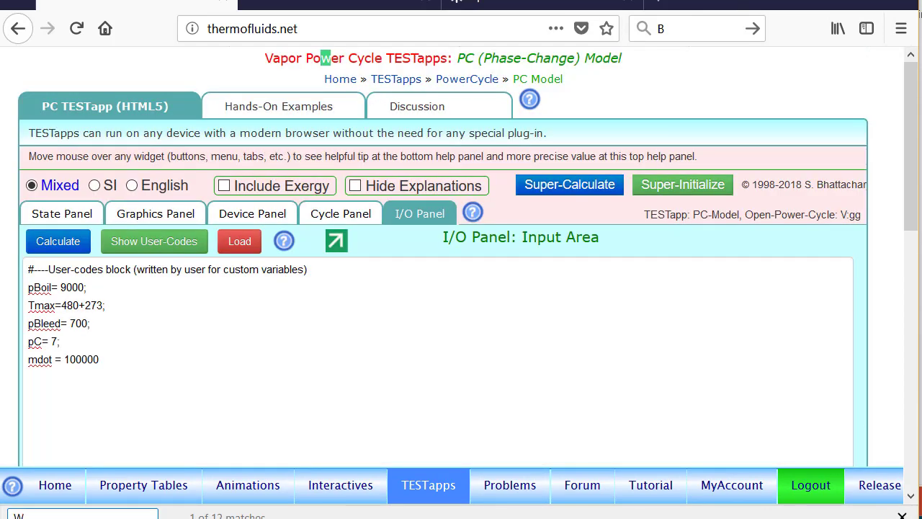
left_click(109, 357)
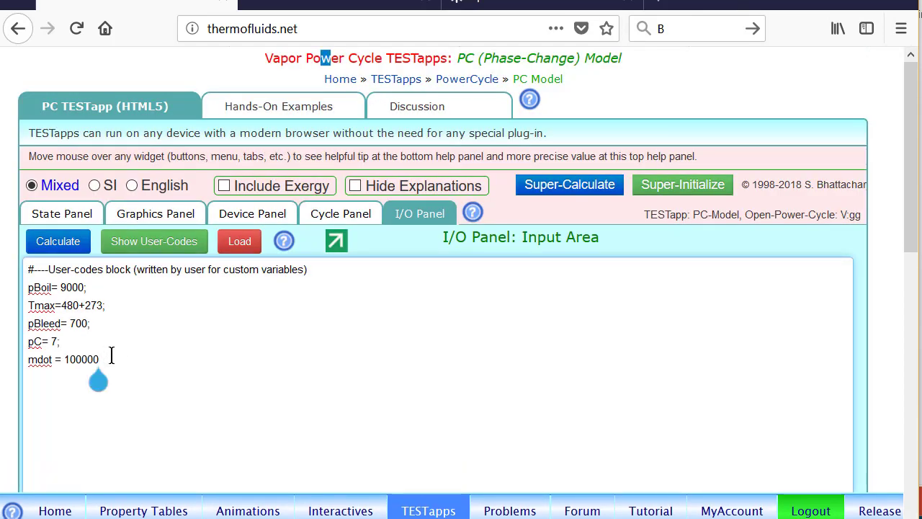
type("/")
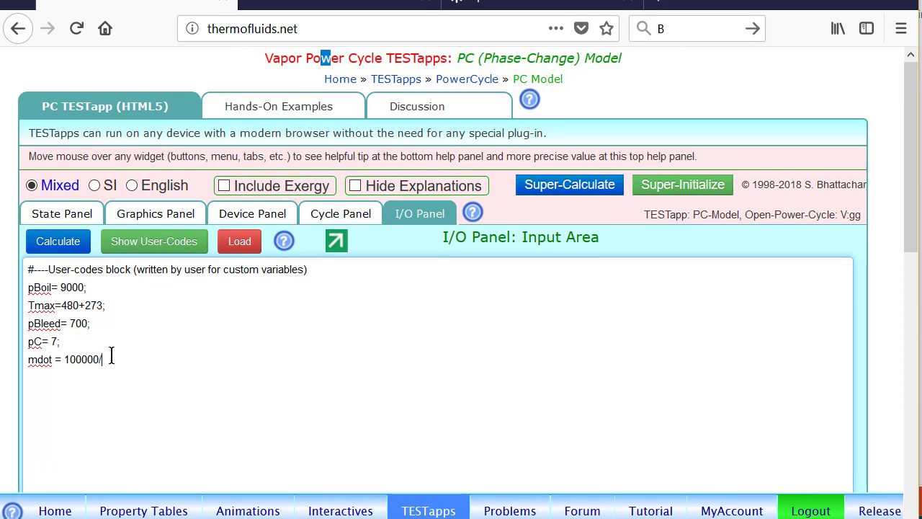
type("WdotNet1")
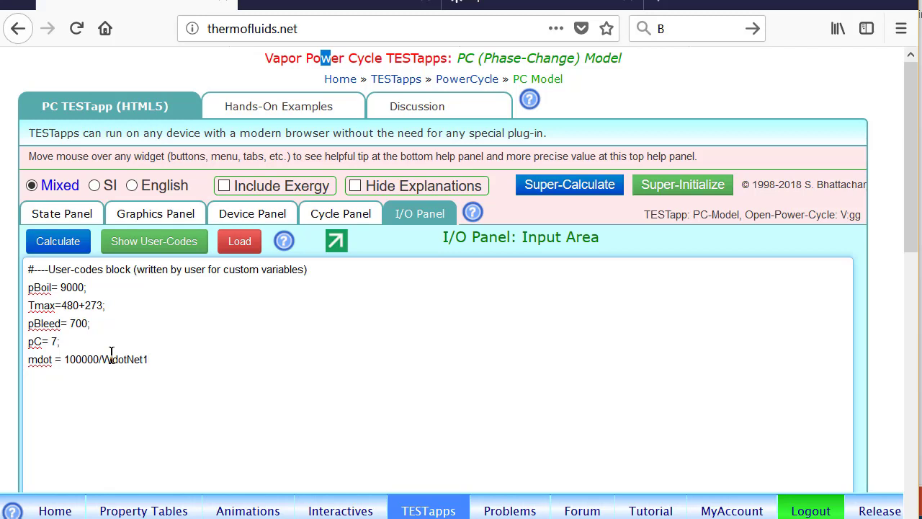
type(";")
left_click_drag(914, 197, 904, 309)
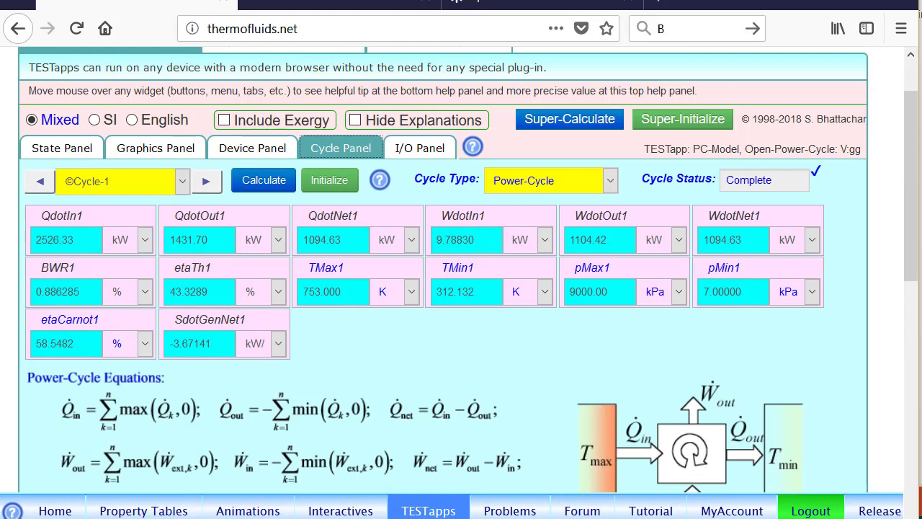
Resume in TESTapps and bring up the State Panel showing State-7's properties
key("alt+Tab")
left_click(848, 474)
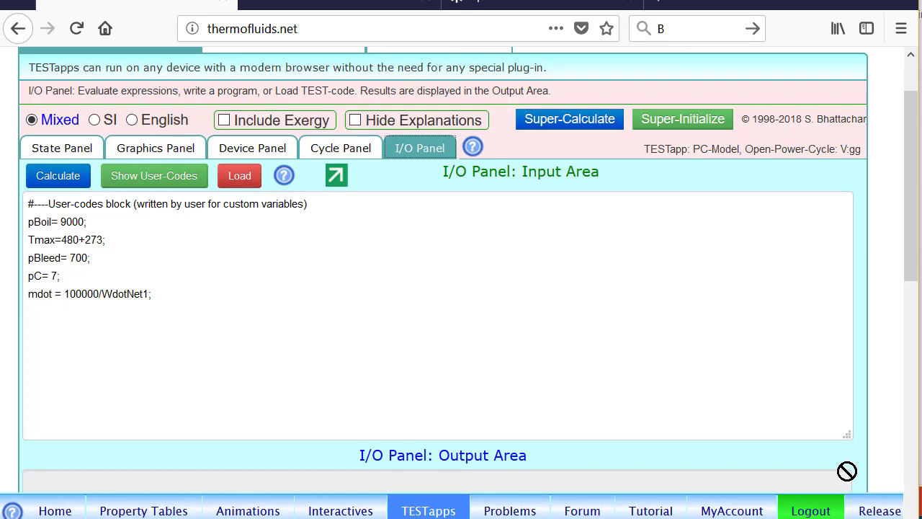
left_click(68, 149)
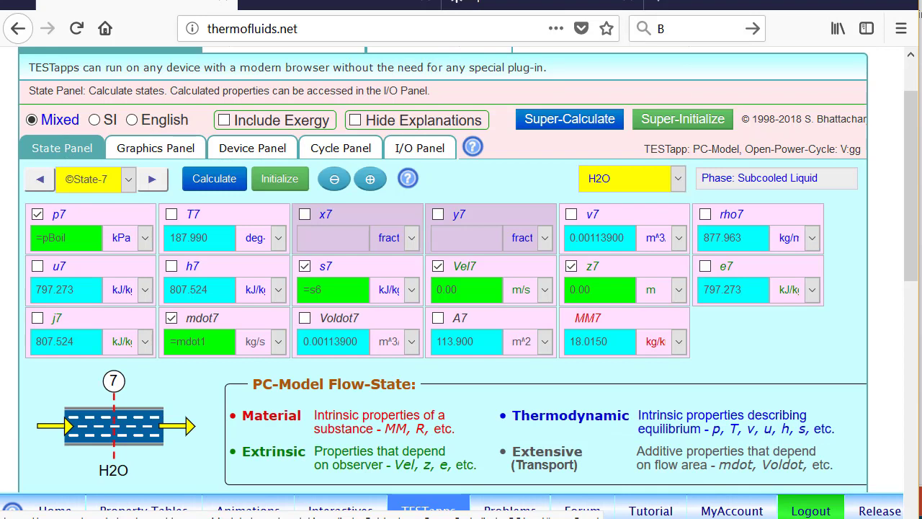
Step back from State-7 to State-2, the bleed steam
left_click(37, 182)
left_click(37, 181)
left_click(37, 182)
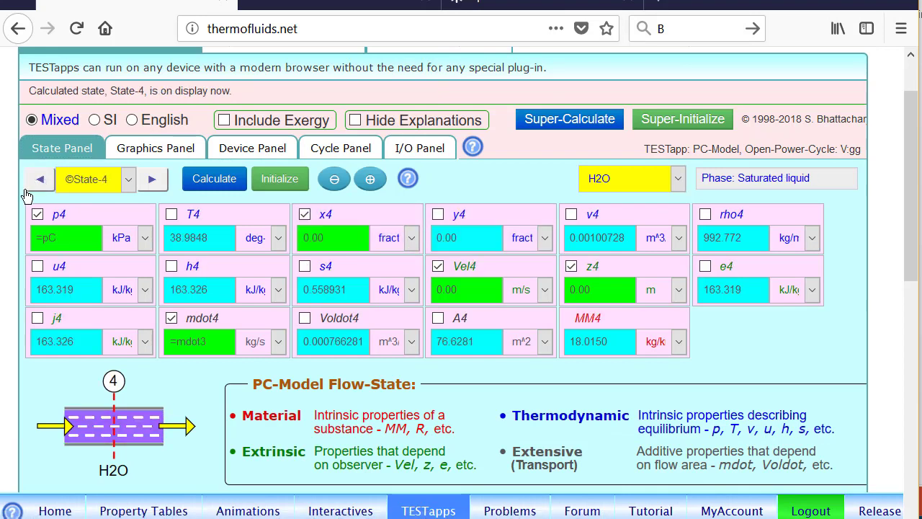
left_click(33, 180)
left_click(31, 182)
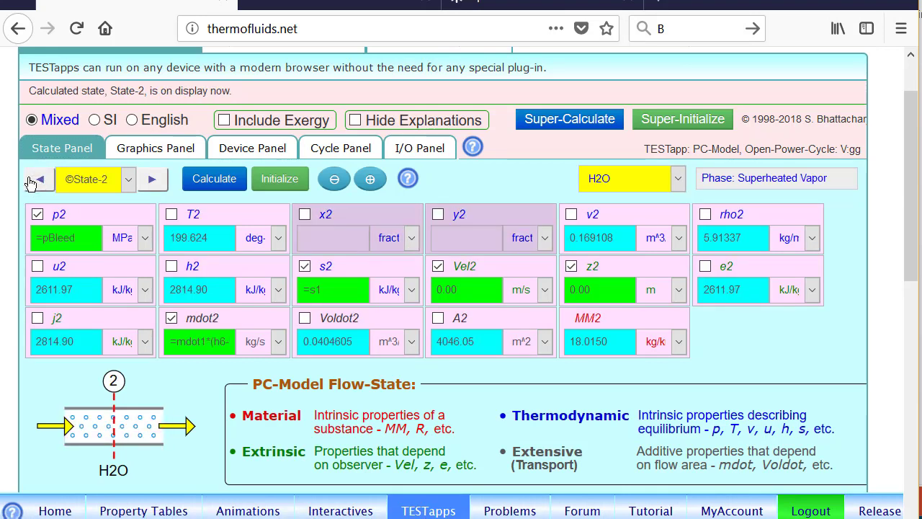
Replace mdot2's equation with 0, Super-Calculate, and view the 1278.67 kW, 40.4560 % results
left_click(220, 321)
left_click(221, 321)
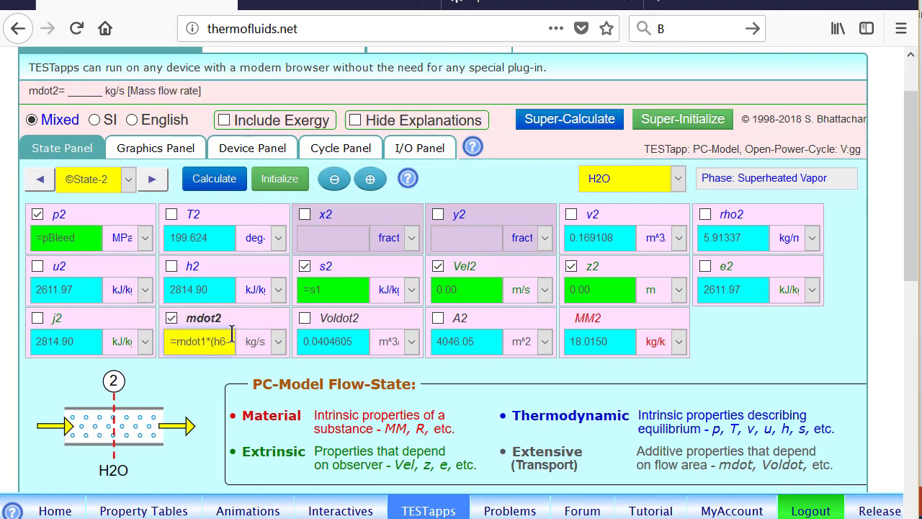
left_click(226, 341)
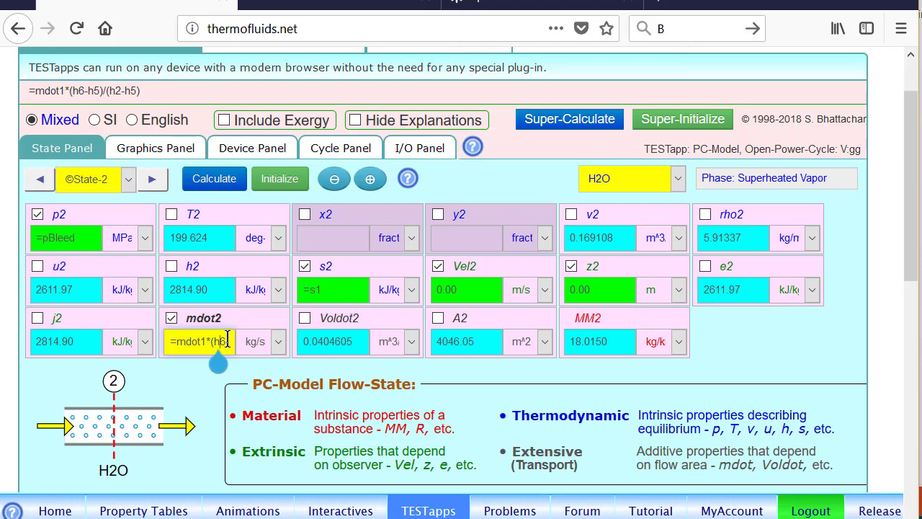
triple_click(210, 341)
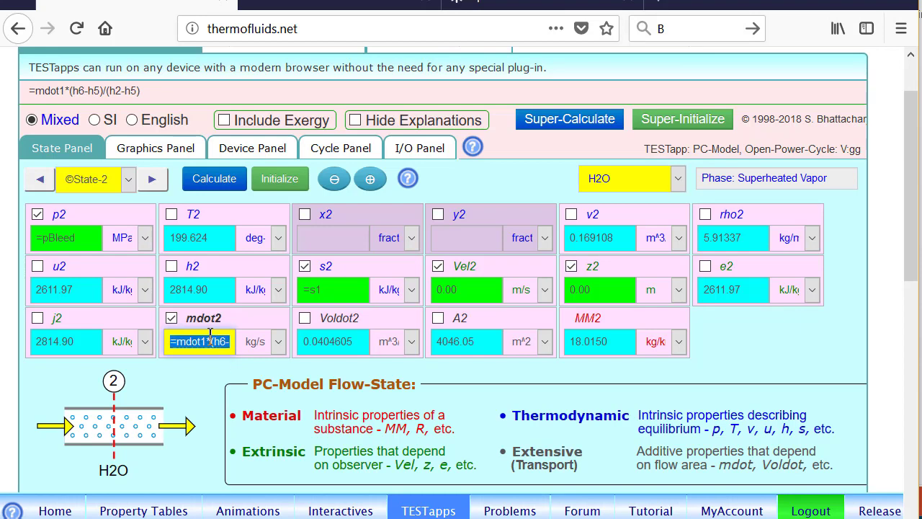
type("0")
key("Return")
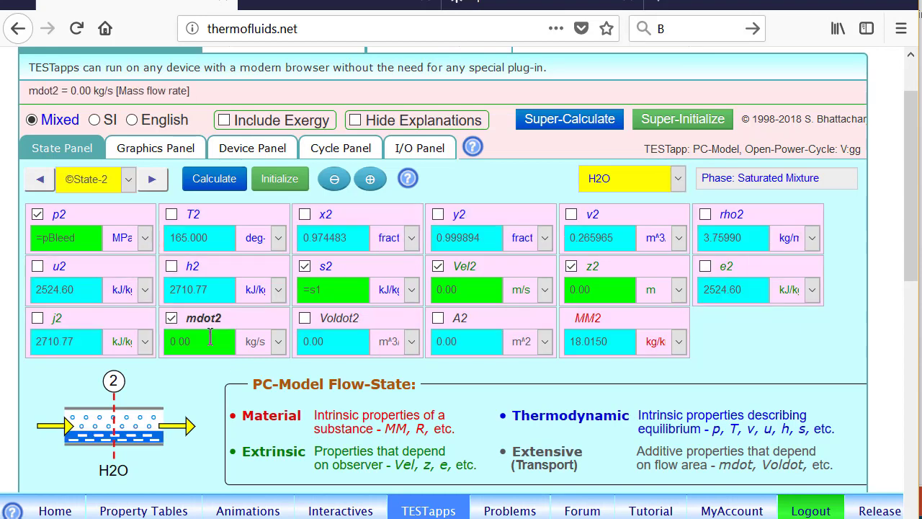
left_click(595, 120)
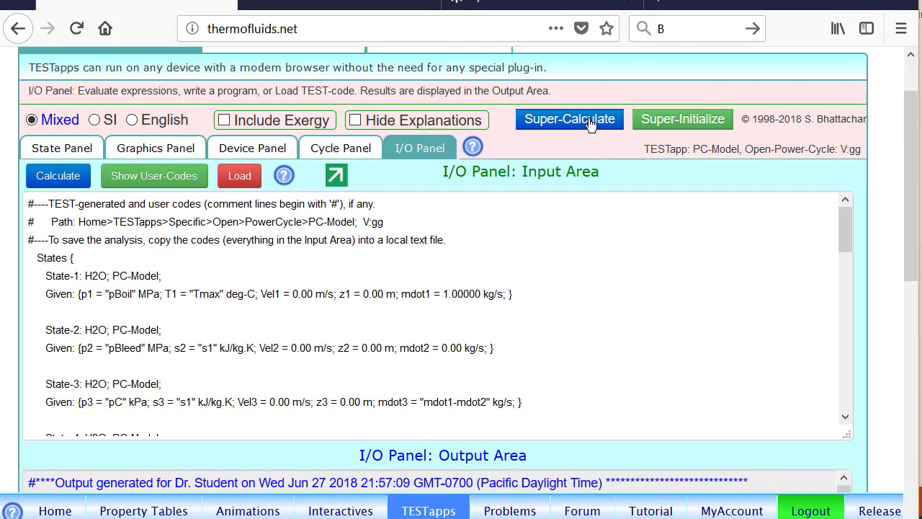
left_click(352, 150)
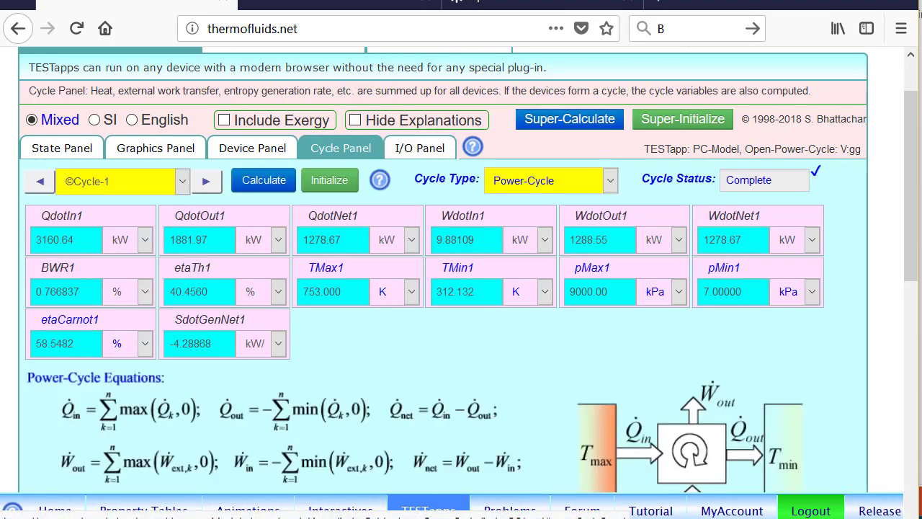